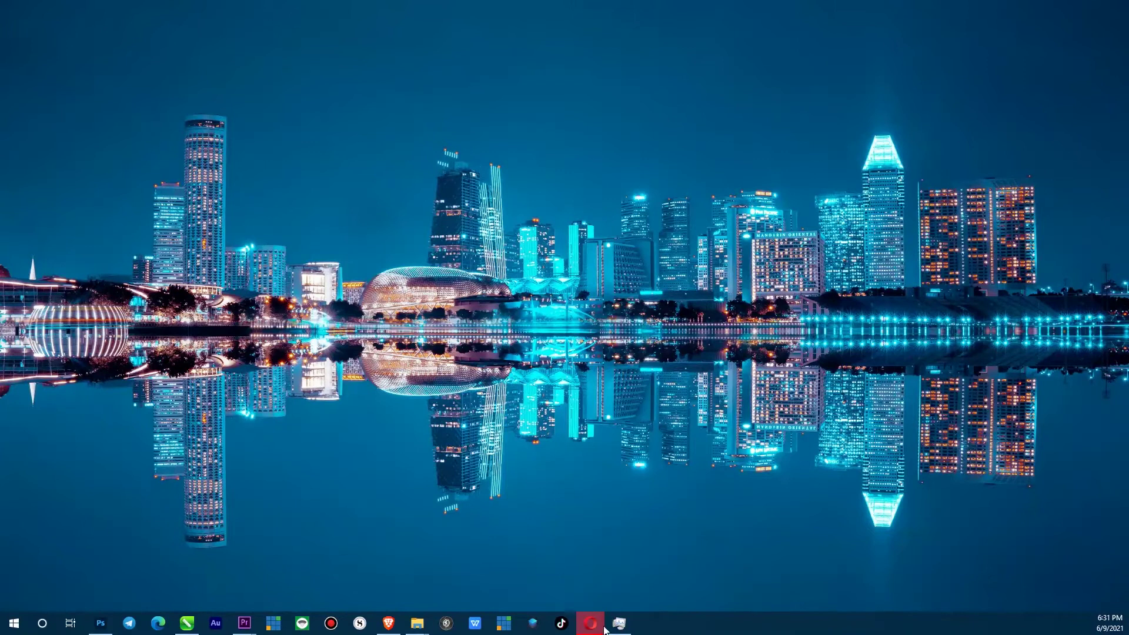
Show the preview thumbnails of Opera's four open windows, including cPanel and the domain-verification page.
mouse_move(602, 630)
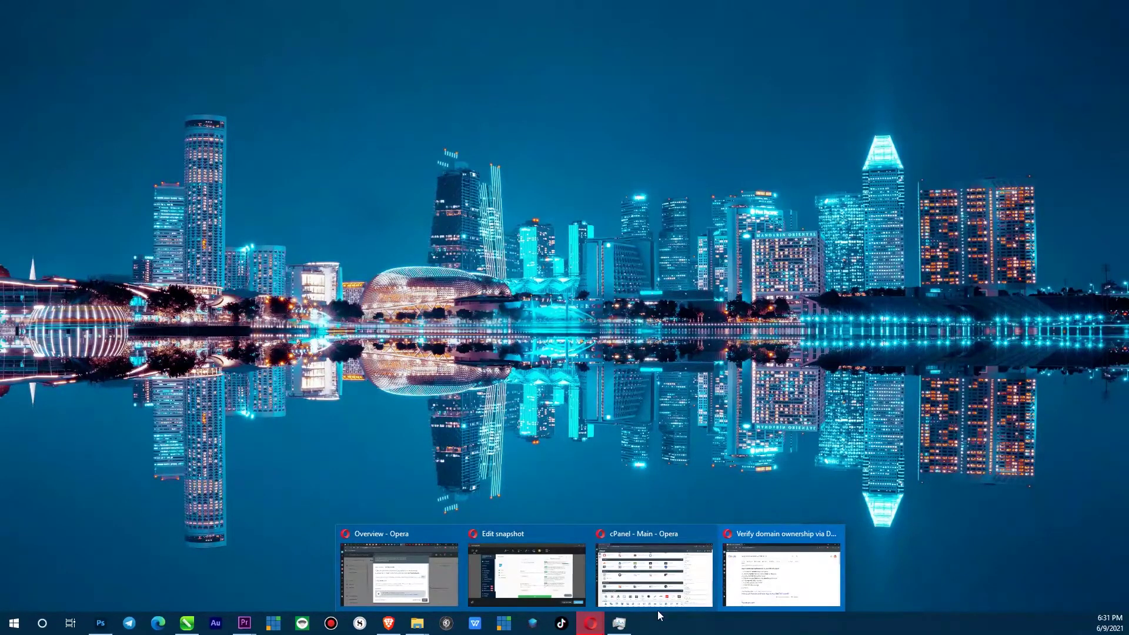
Bring the cPanel window forward and trim the address back to the /cpanel main page.
click(623, 568)
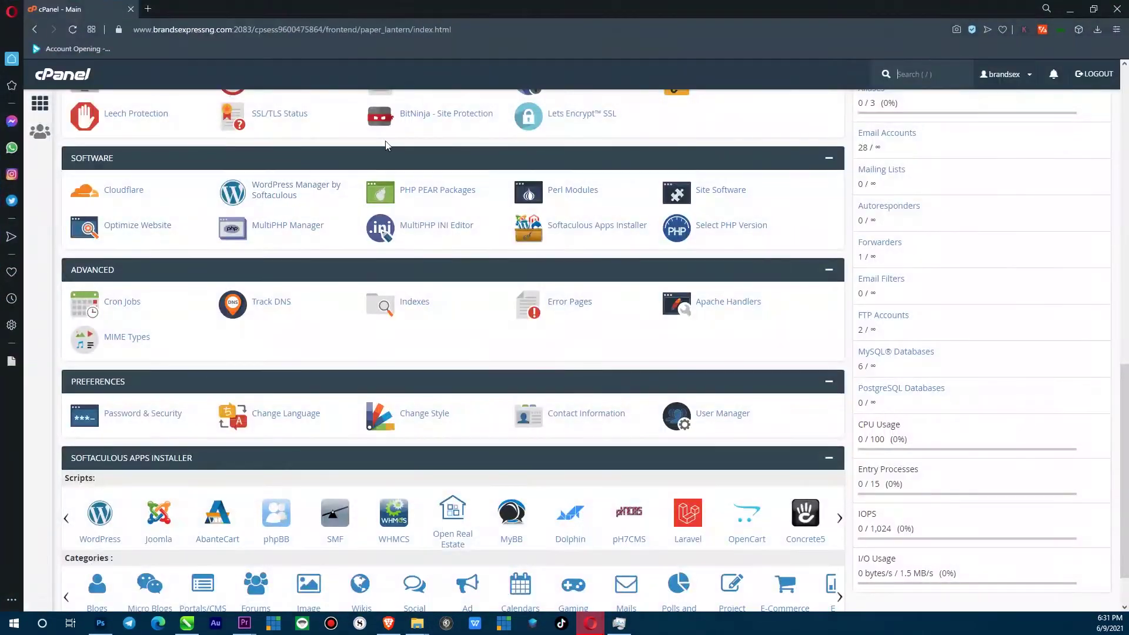
scroll(385, 144, up, 2)
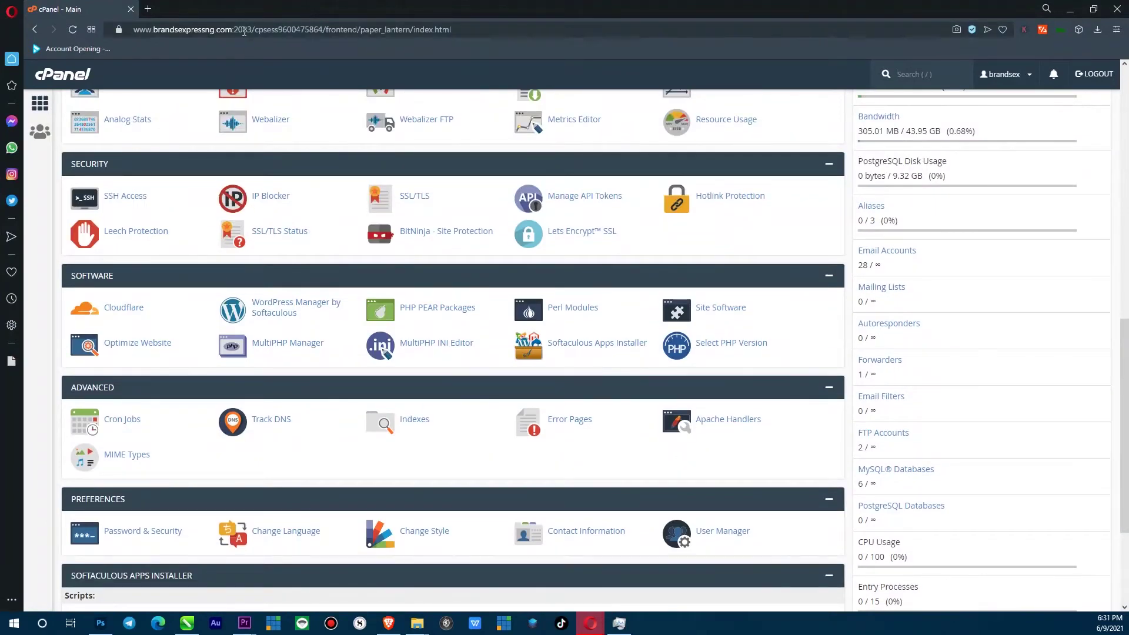
drag(231, 29, 672, 3)
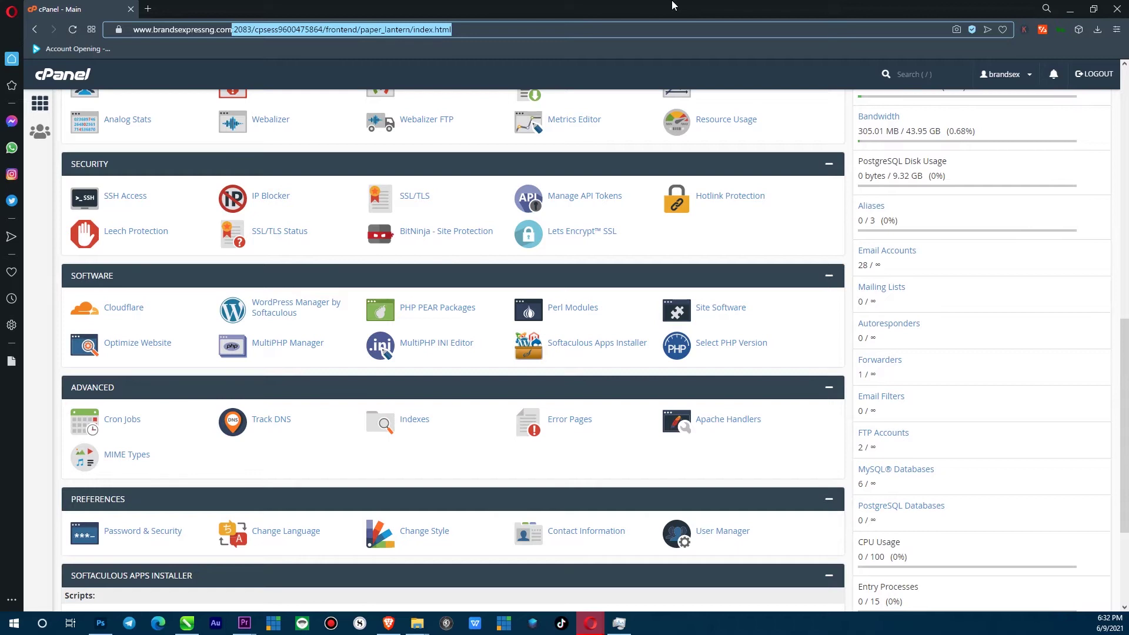
key(BackSpace)
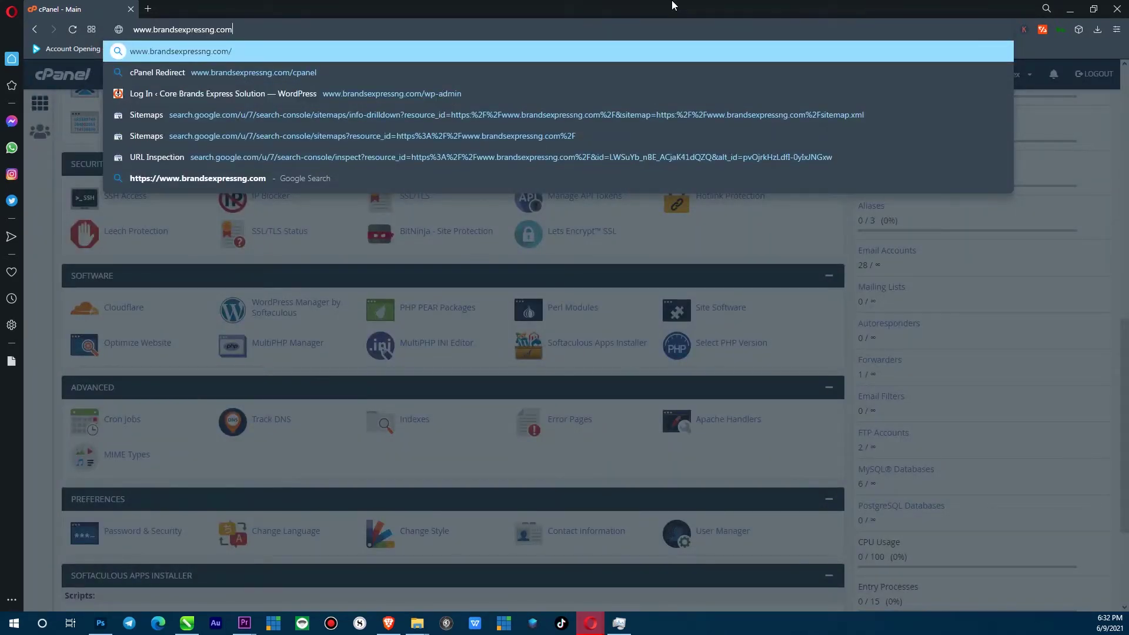
key(Down)
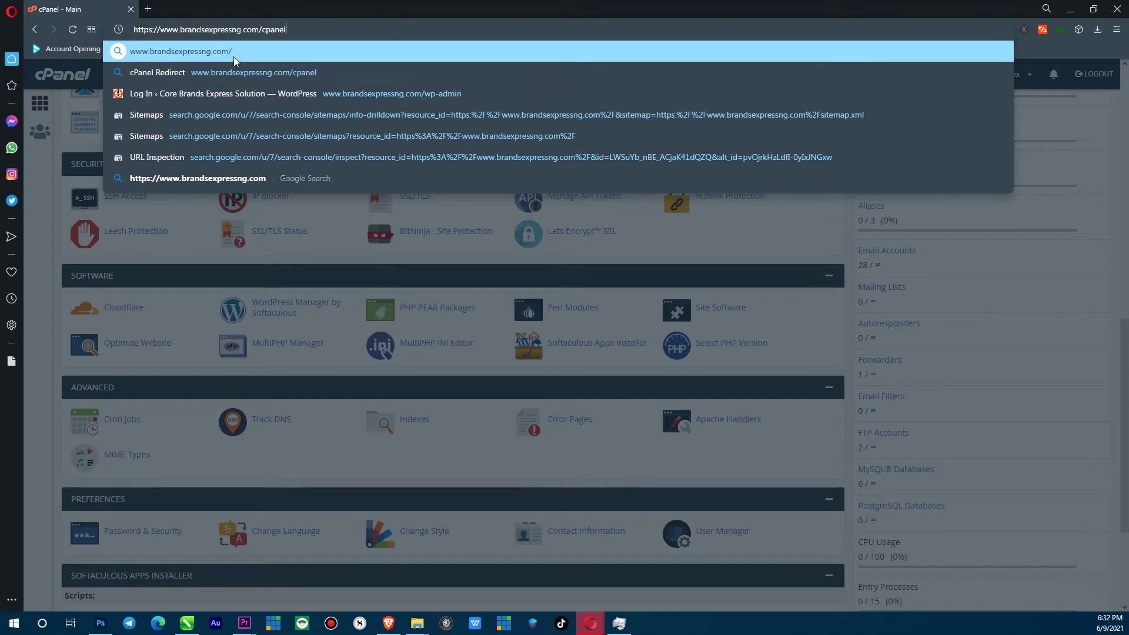
drag(213, 30, 315, 28)
click(314, 29)
click(1089, 119)
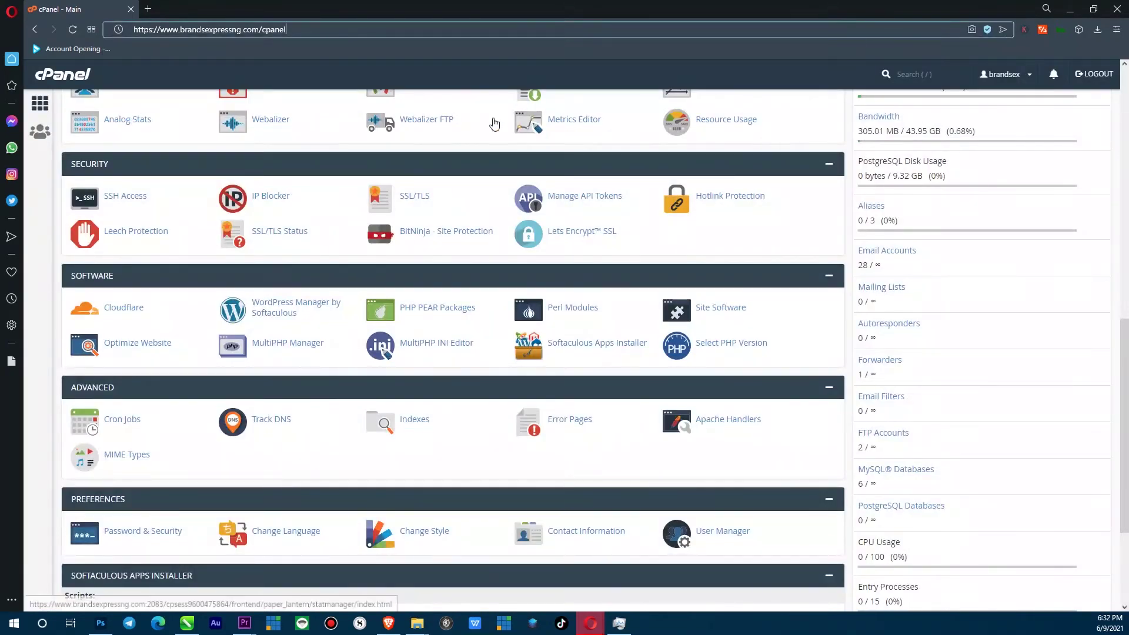
Return to the top of the cPanel dashboard and focus the Find functions search box.
scroll(362, 195, up, 4)
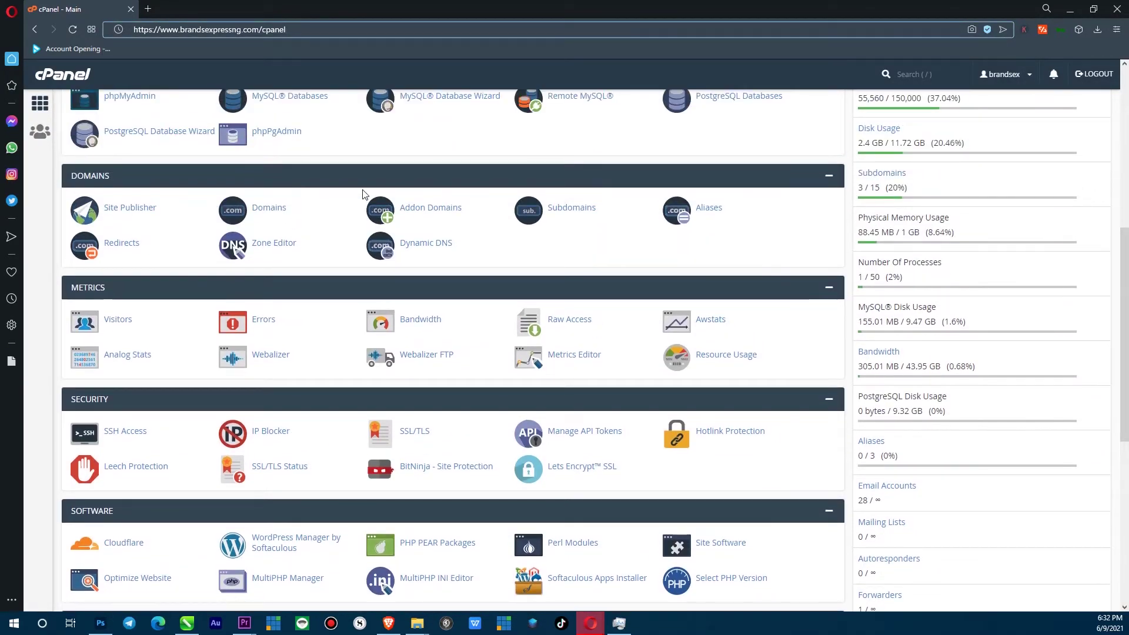
scroll(363, 195, up, 7)
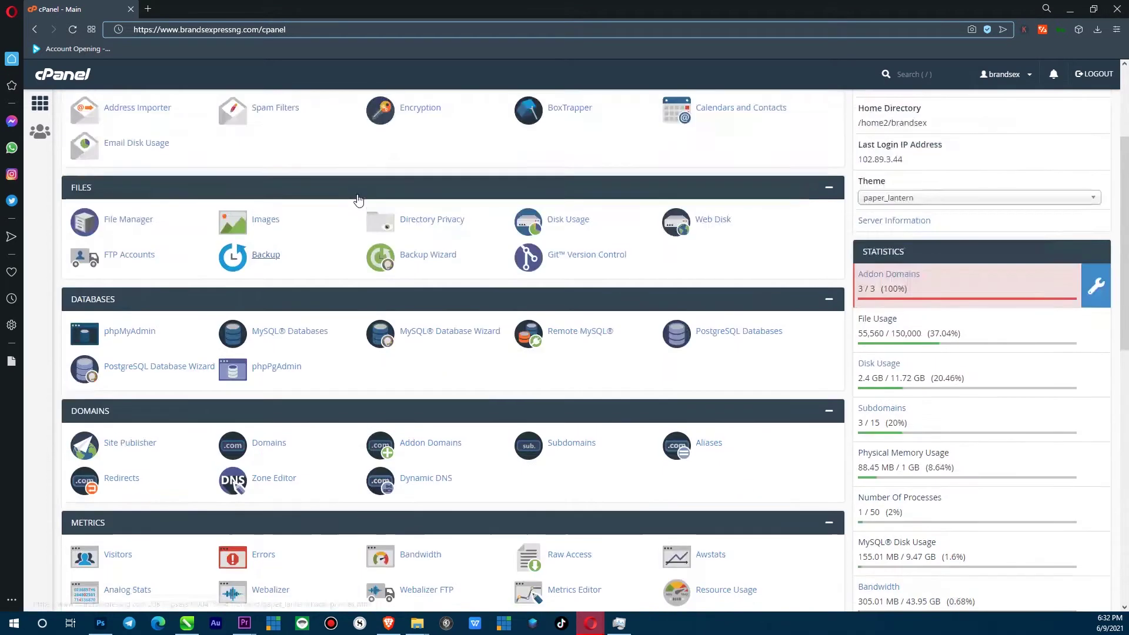
scroll(357, 195, down, 1)
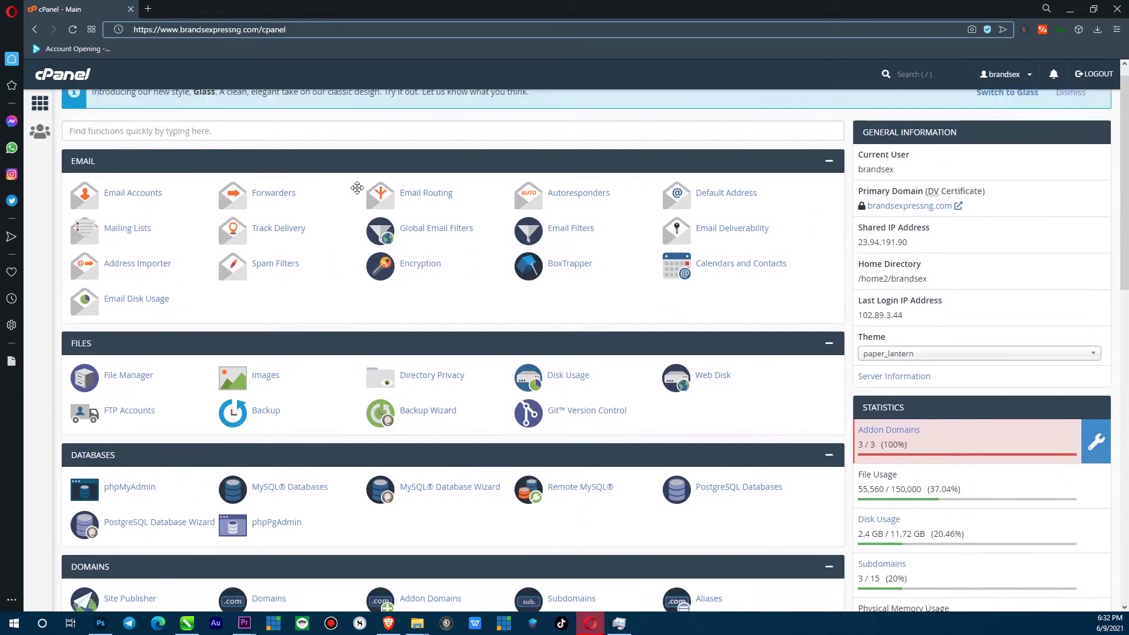
scroll(357, 196, up, 1)
scroll(362, 213, down, 7)
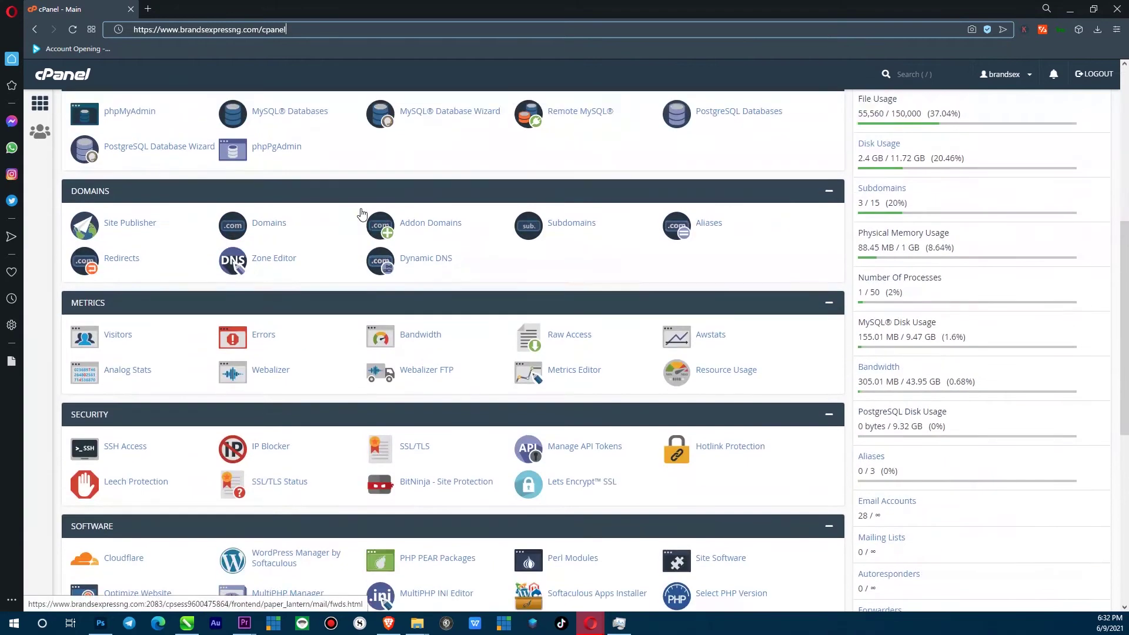
scroll(355, 199, up, 7)
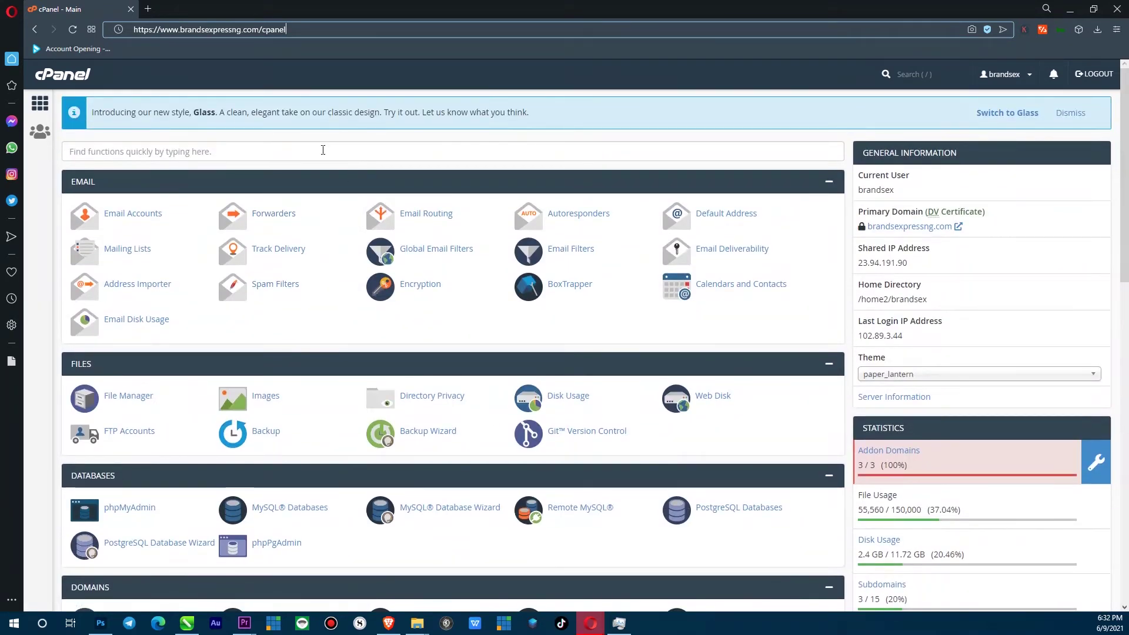
click(323, 150)
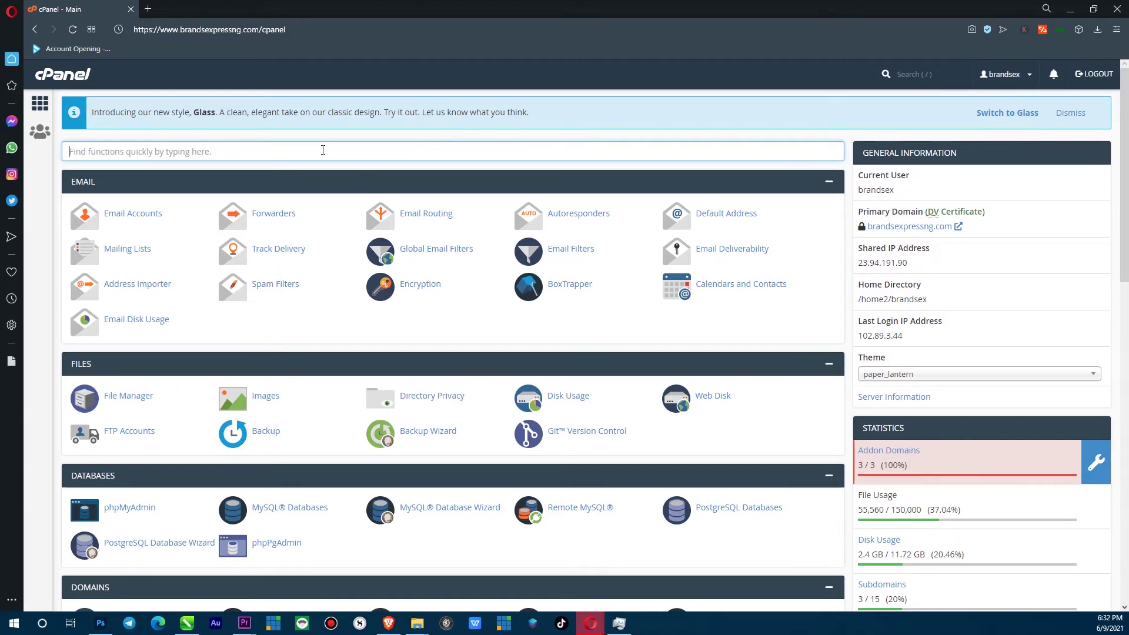
Search 'zone', open Zone Editor, and manage the DNS records for brandsexpressng.com.
text(zone)
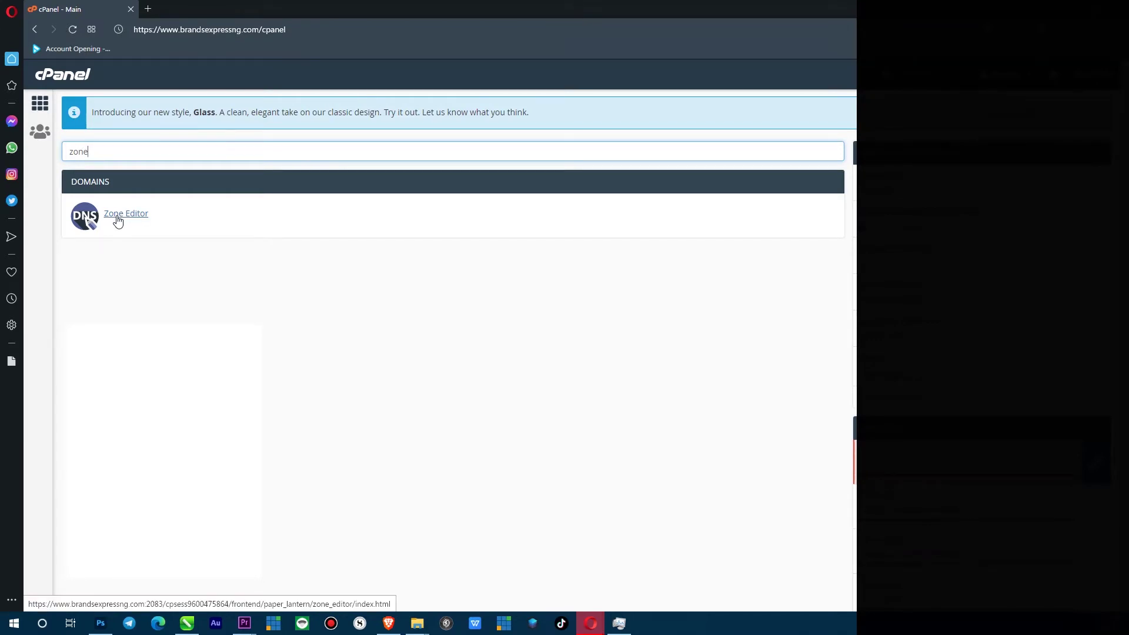
click(118, 219)
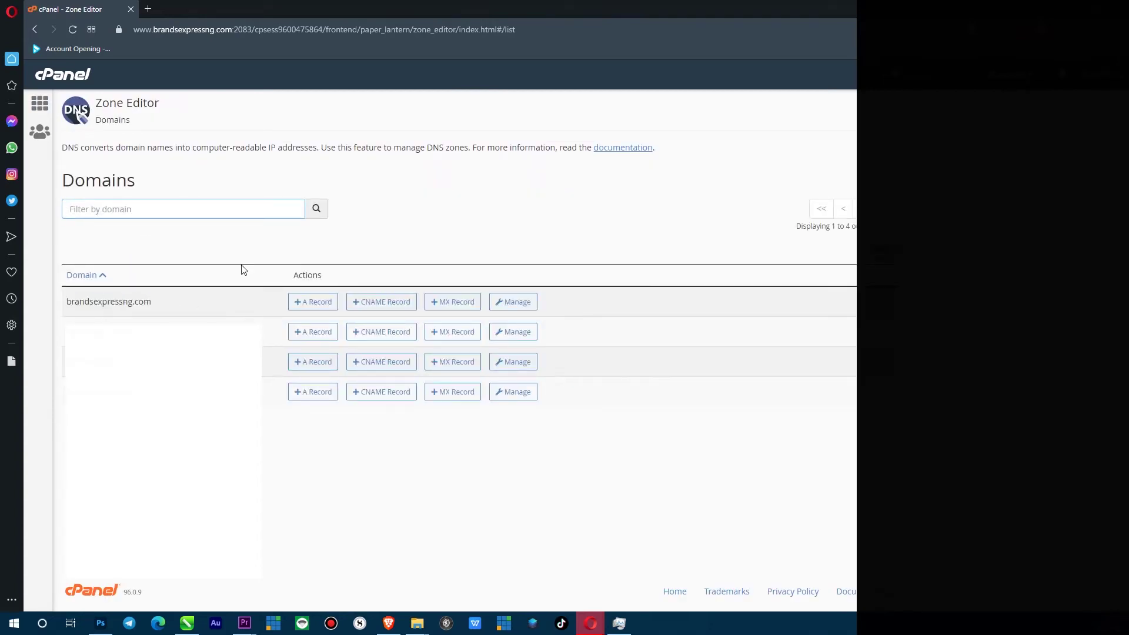
drag(95, 301, 155, 303)
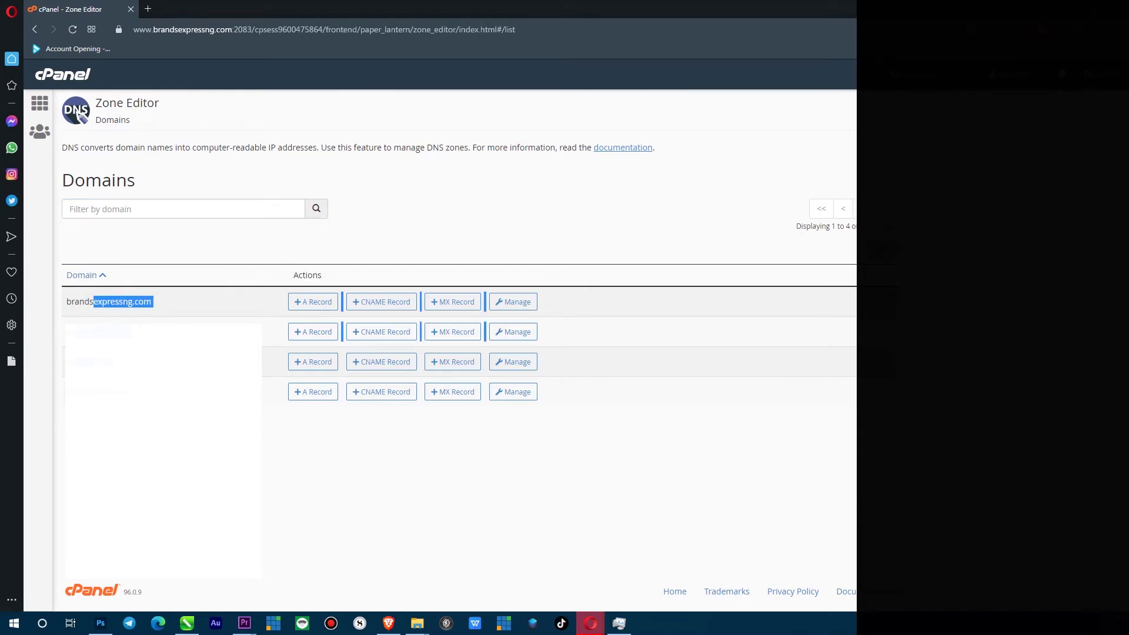
click(81, 114)
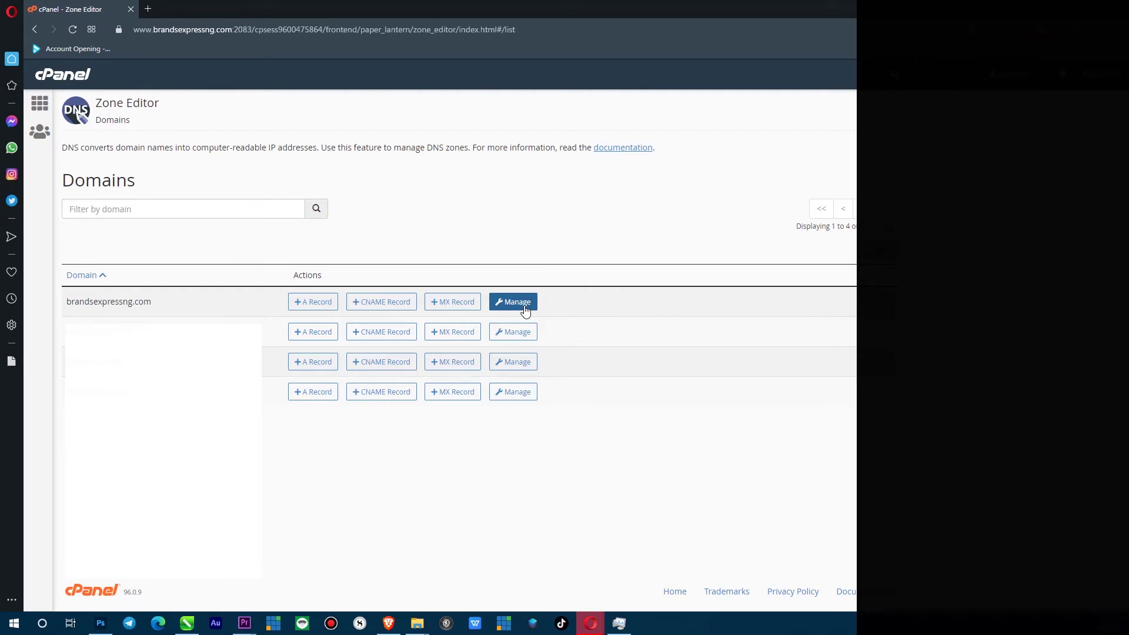
drag(156, 304, 80, 300)
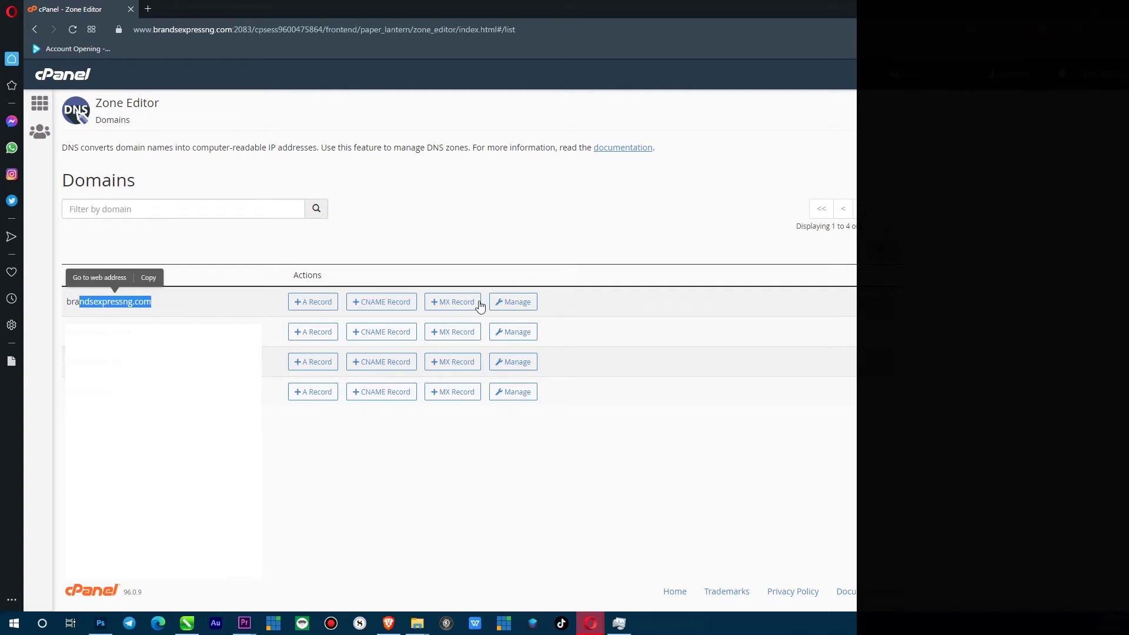
click(502, 307)
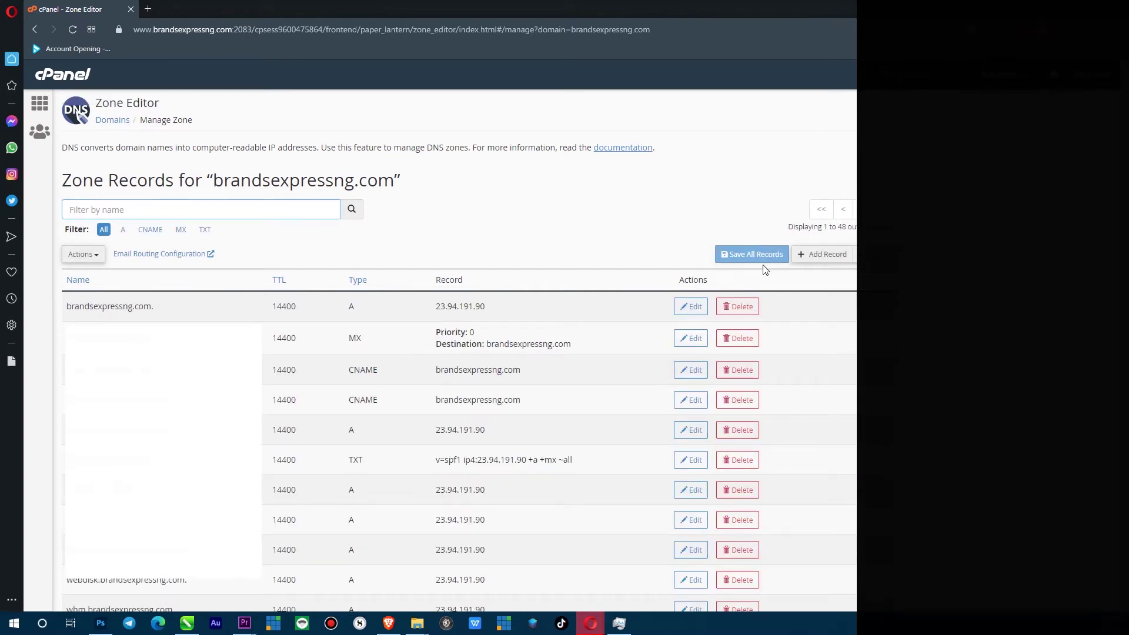
Insert a new blank record row in the zone and switch to the Search Console verification window.
click(823, 259)
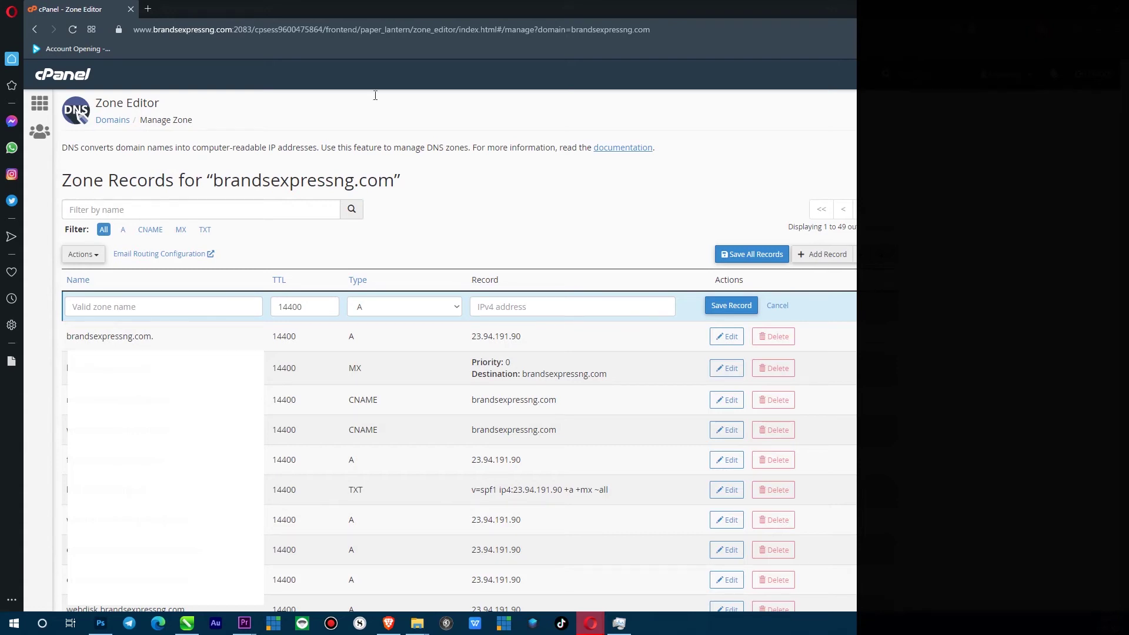
key(alt+Tab)
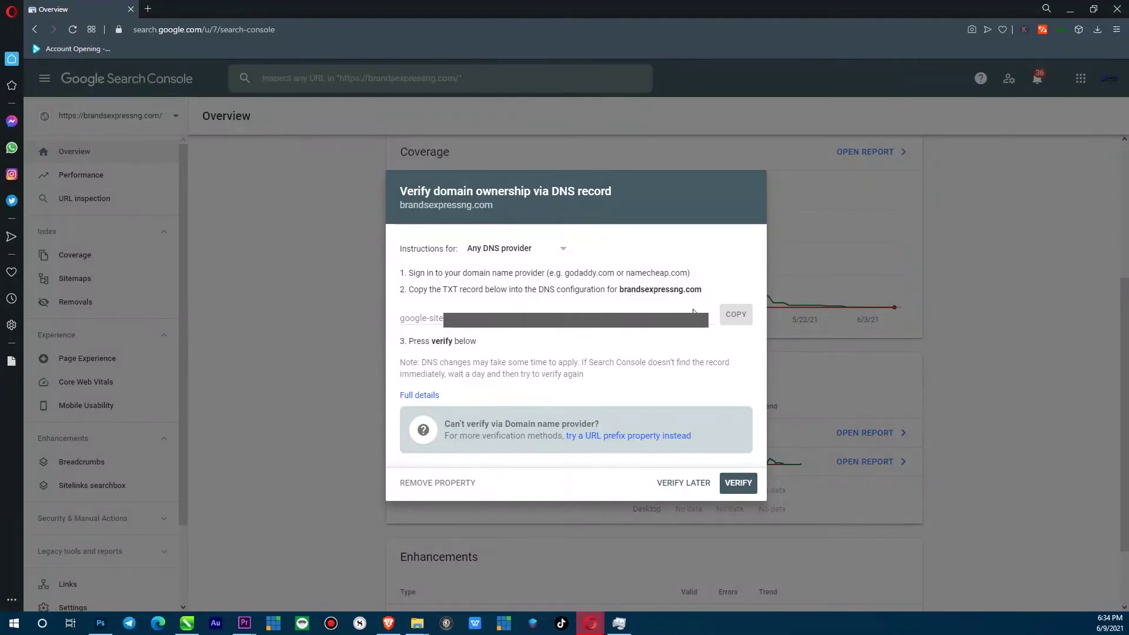
Copy Google's TXT verification value for brandsexpressng.com and return to the cPanel Zone Editor.
click(693, 313)
right_click(686, 316)
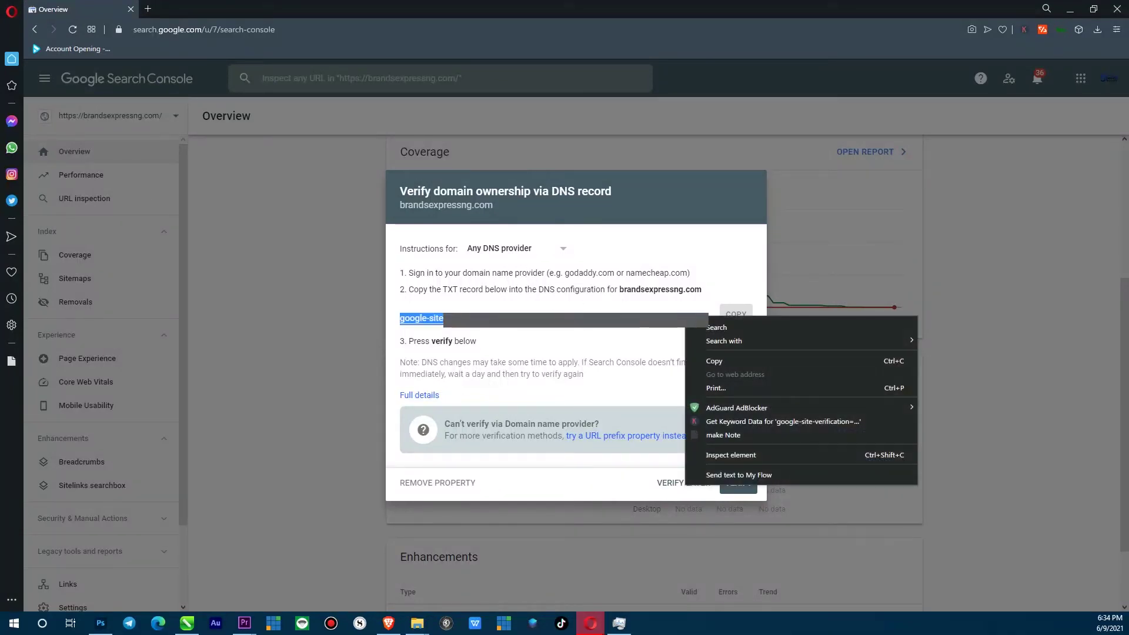
click(722, 362)
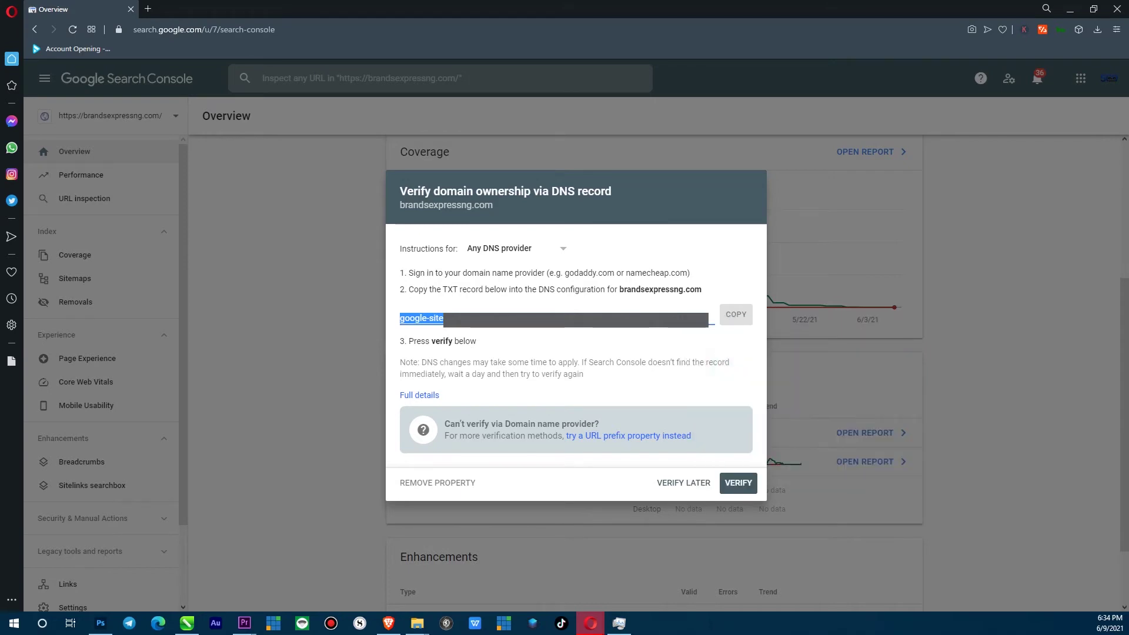
click(734, 315)
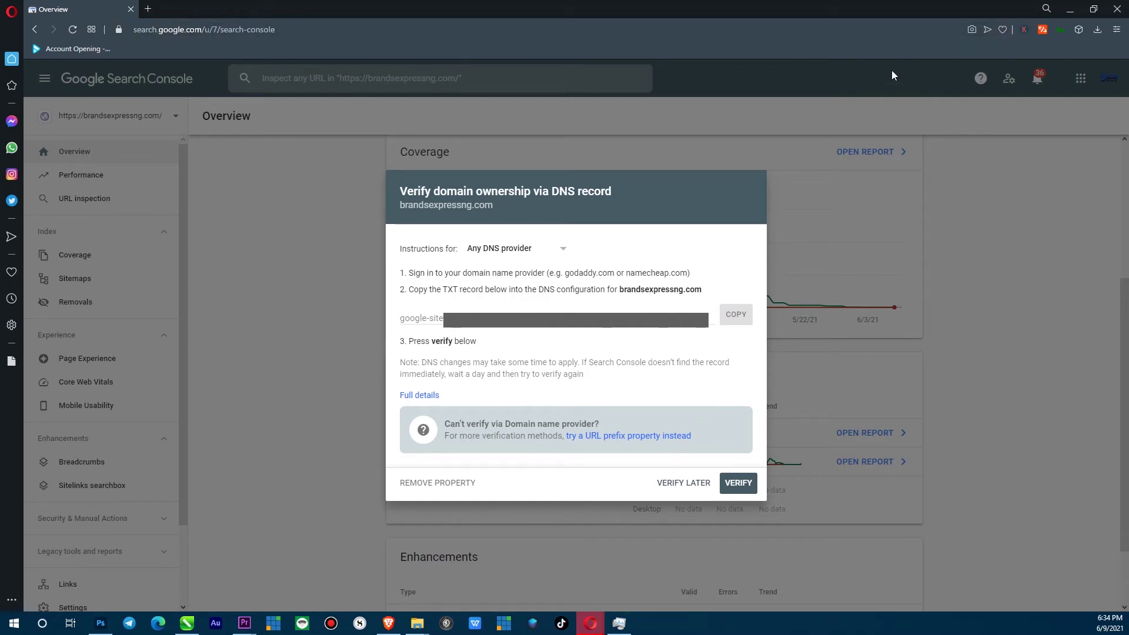
click(1068, 13)
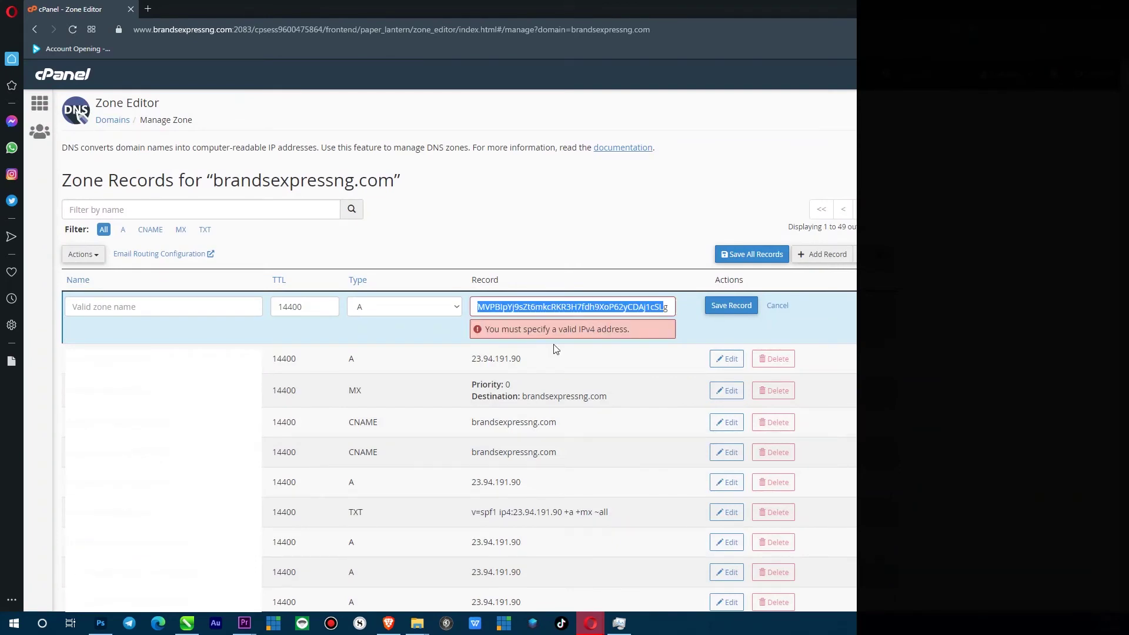
click(551, 307)
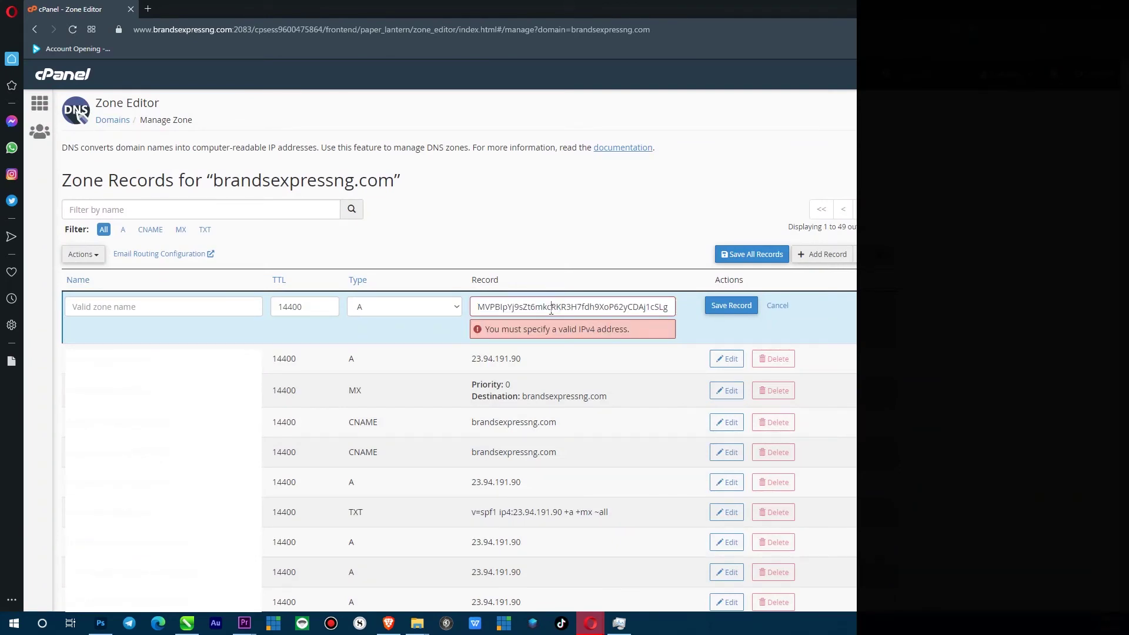
click(552, 306)
click(538, 310)
click(539, 332)
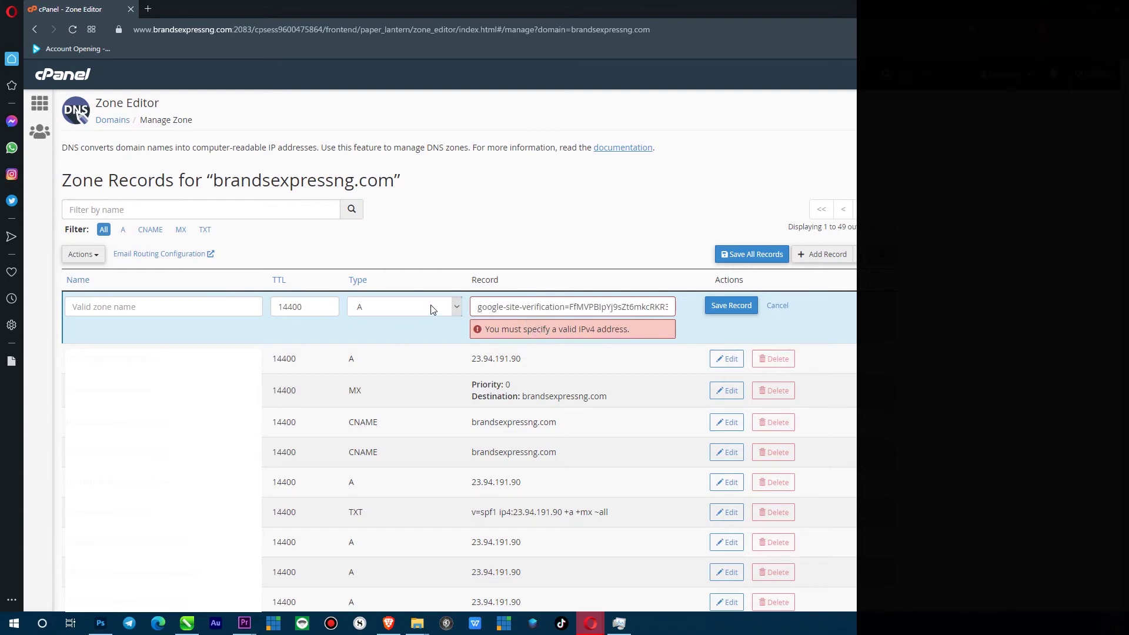
click(394, 312)
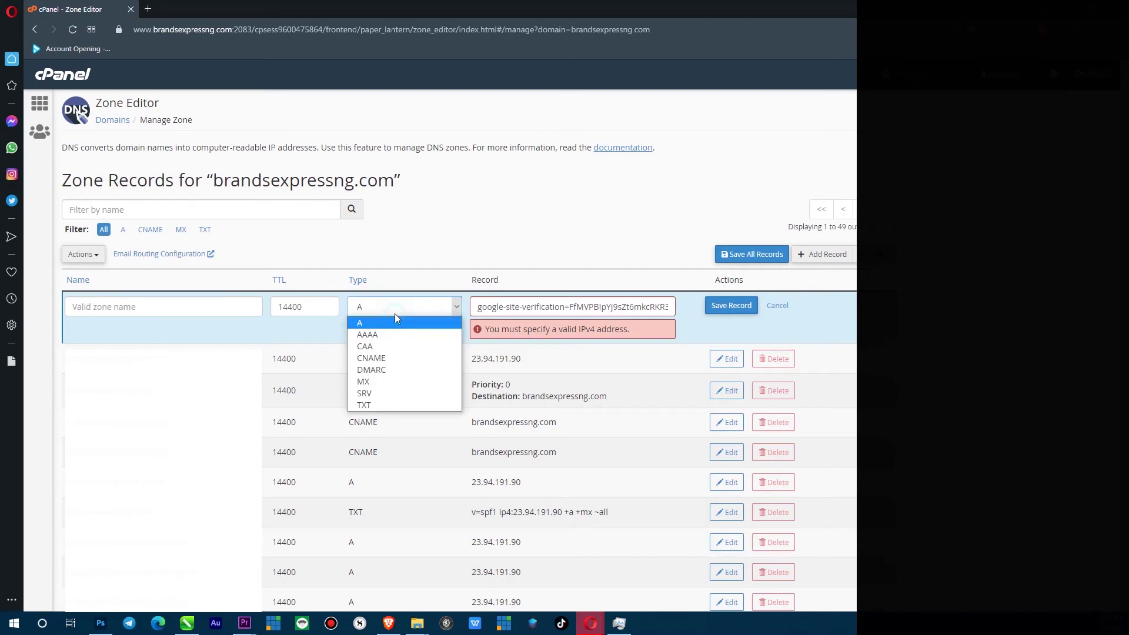
Change the new record's type to TXT and paste the Google verification value into its text.
click(366, 406)
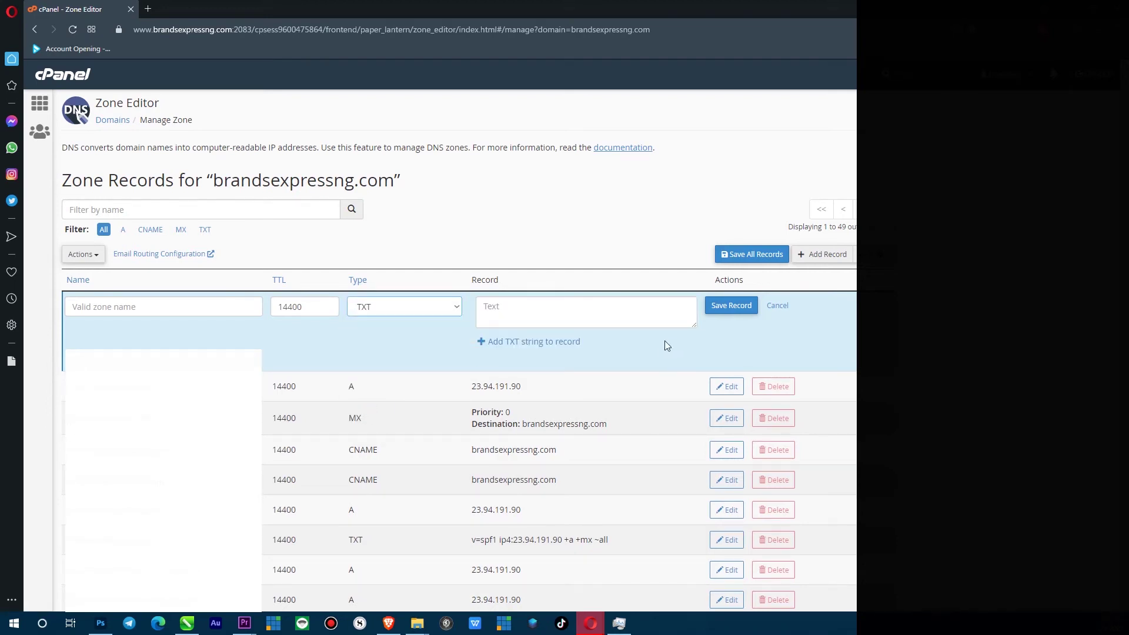
click(590, 315)
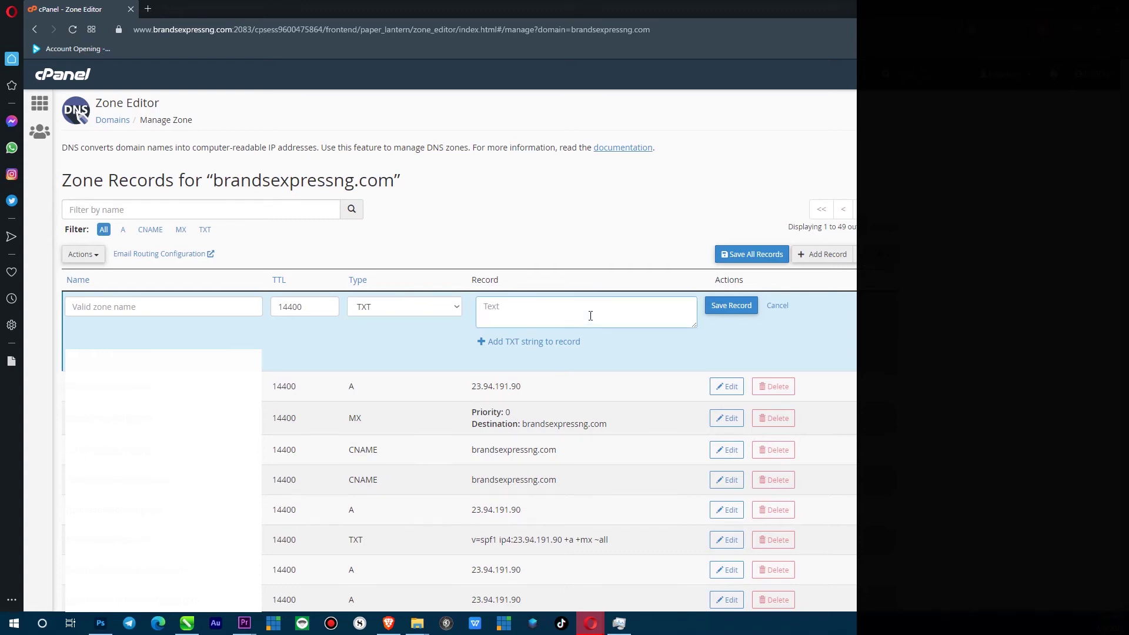
right_click(590, 316)
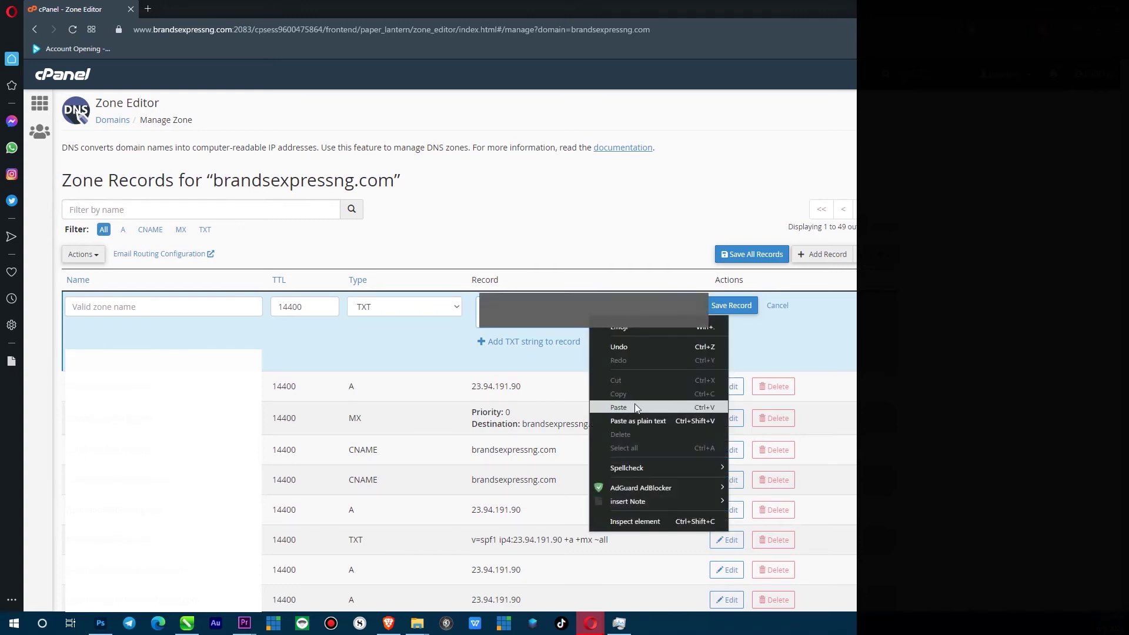
click(635, 407)
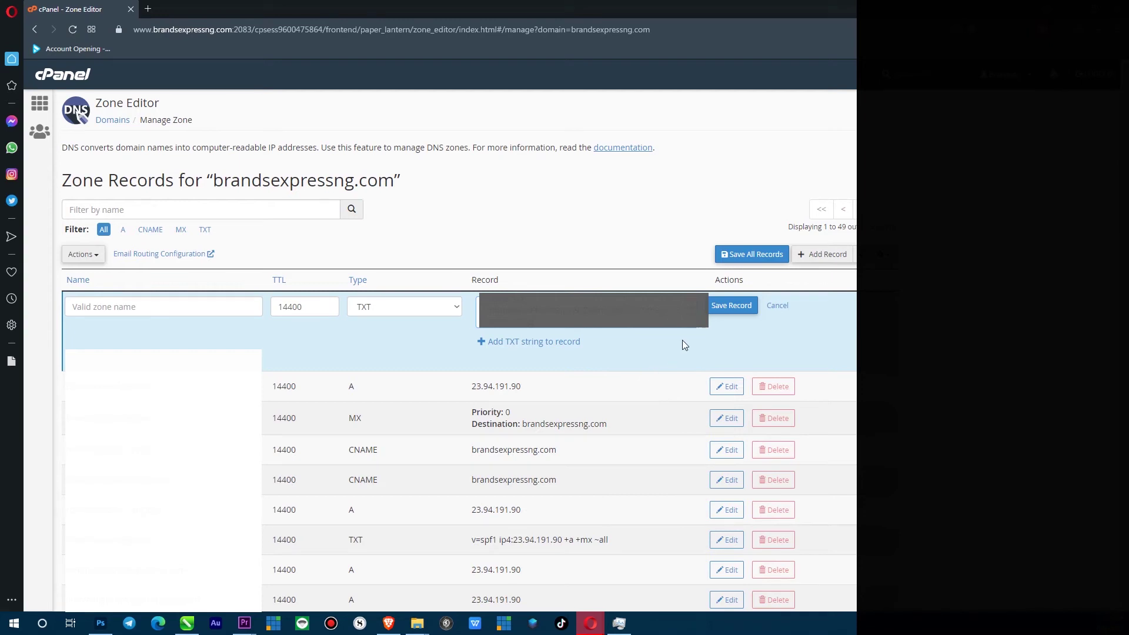
Paste brandsexpressng.com. as the record name and keep the TTL at 14400.
click(235, 308)
right_click(143, 307)
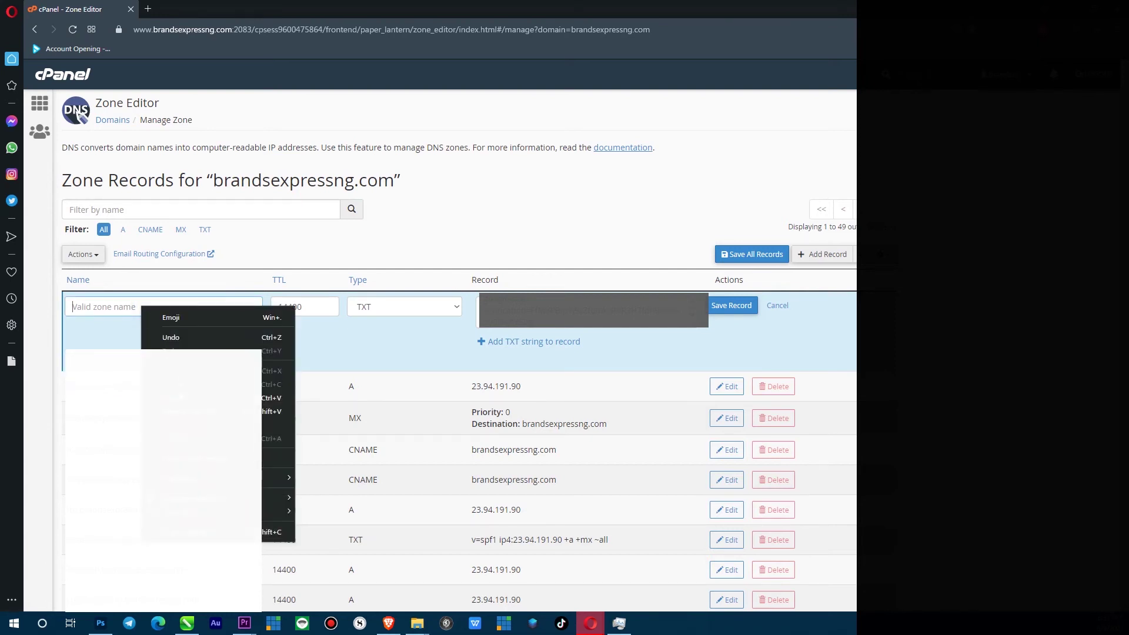
click(176, 399)
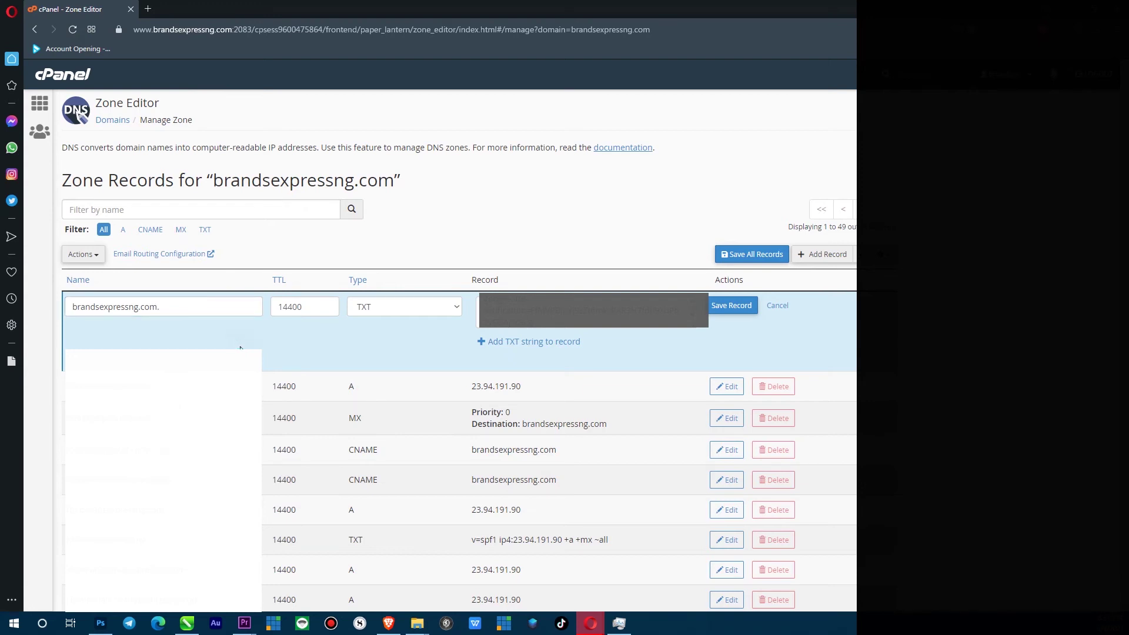
drag(178, 313, 66, 308)
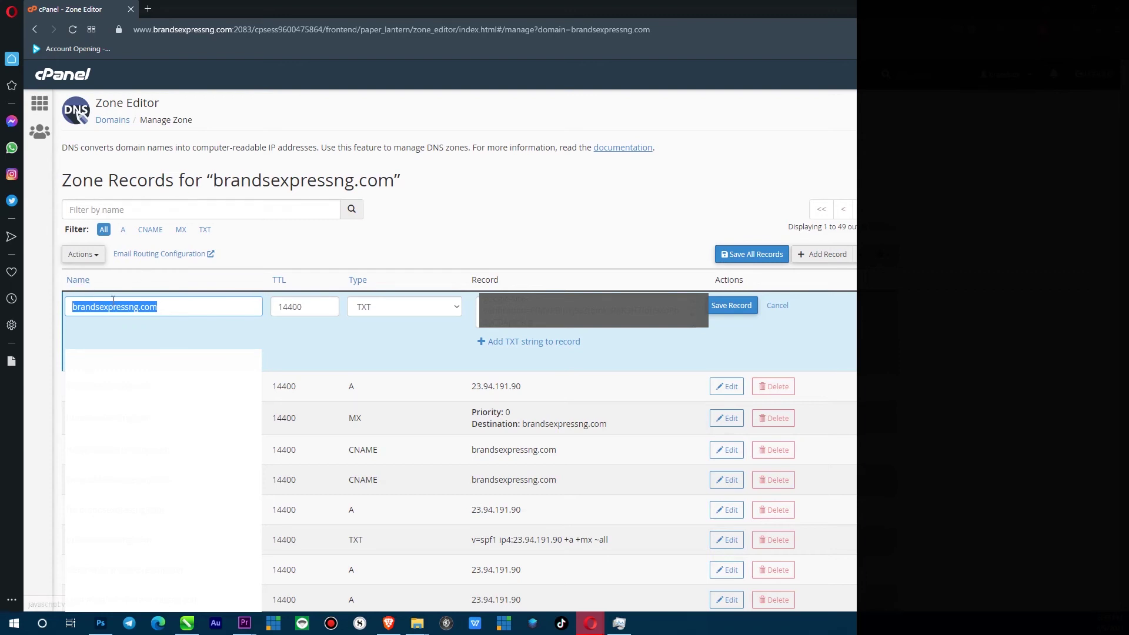
click(313, 308)
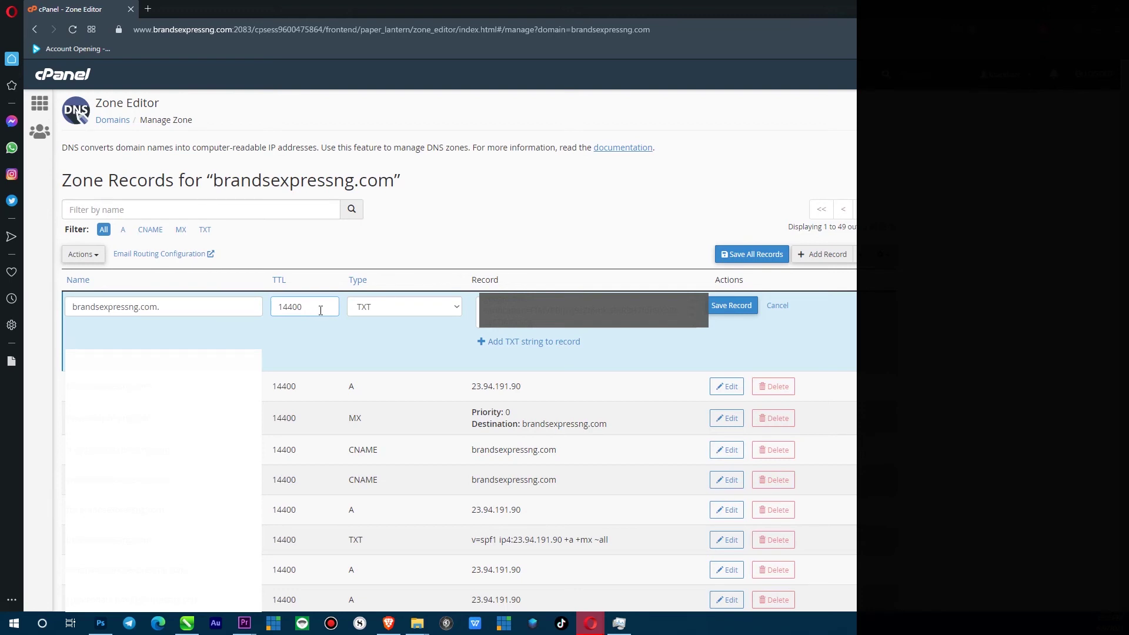
drag(320, 310, 278, 313)
Save the TXT record and select the Zone Editor's success confirmation message.
click(584, 318)
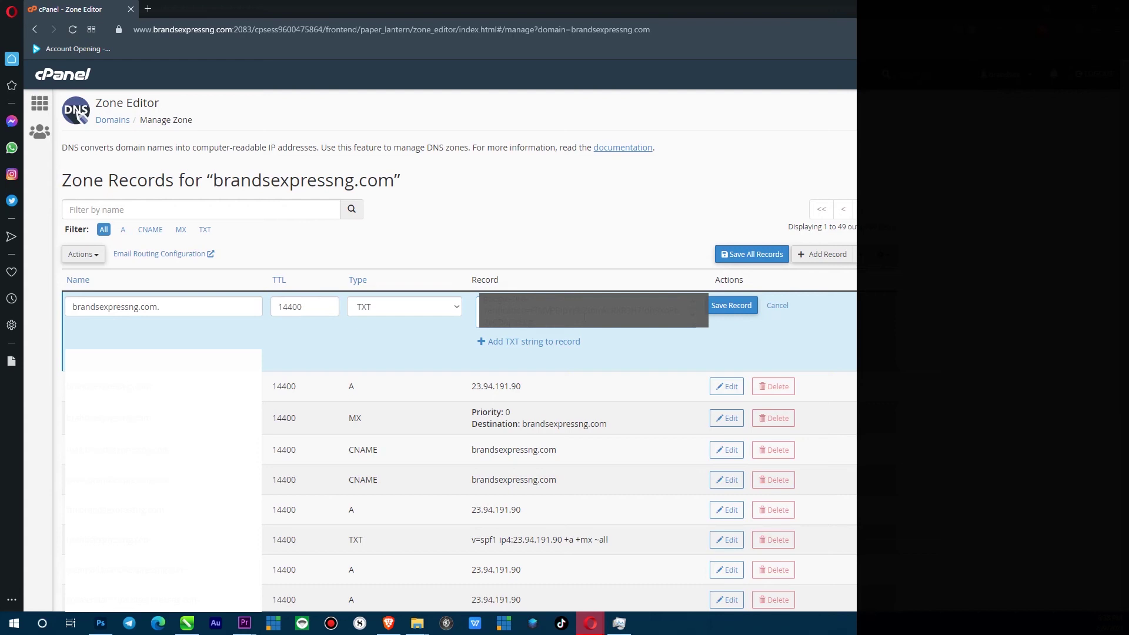
mouse_move(695, 325)
mouse_down()
mouse_move(763, 366)
mouse_move(714, 312)
mouse_move(713, 331)
mouse_up()
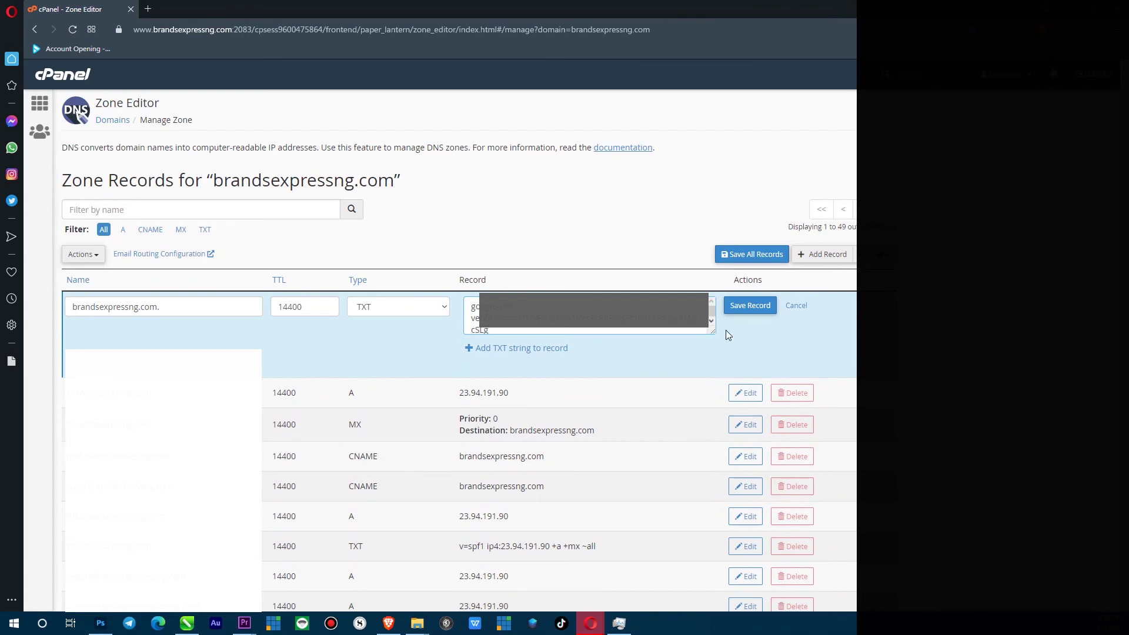
click(761, 316)
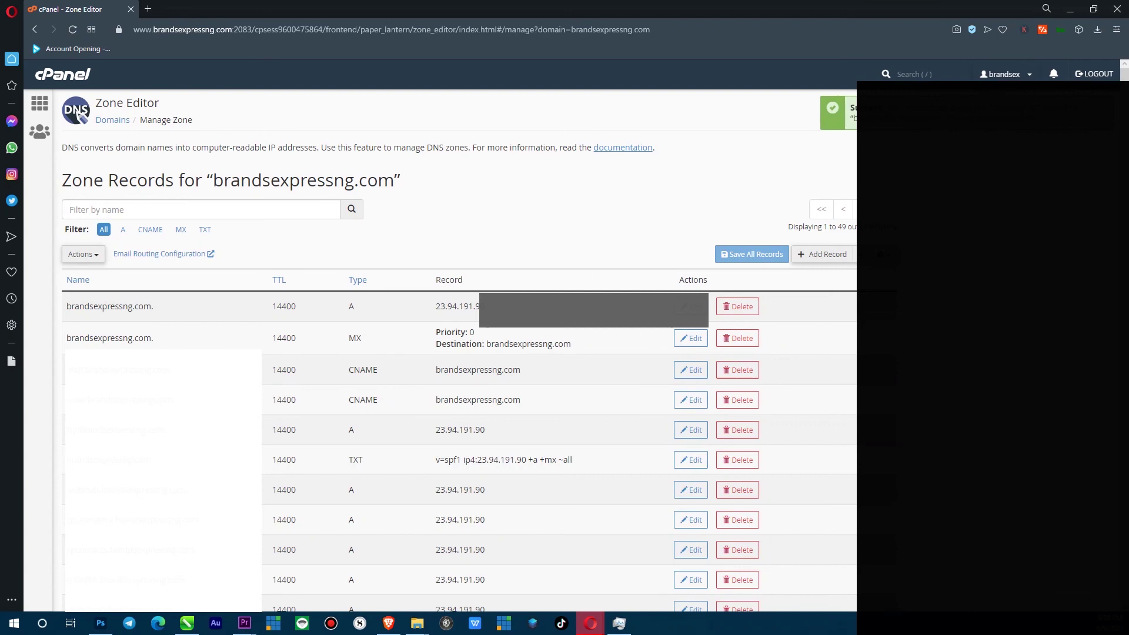
drag(851, 107, 1029, 118)
click(1048, 139)
triple_click(1048, 139)
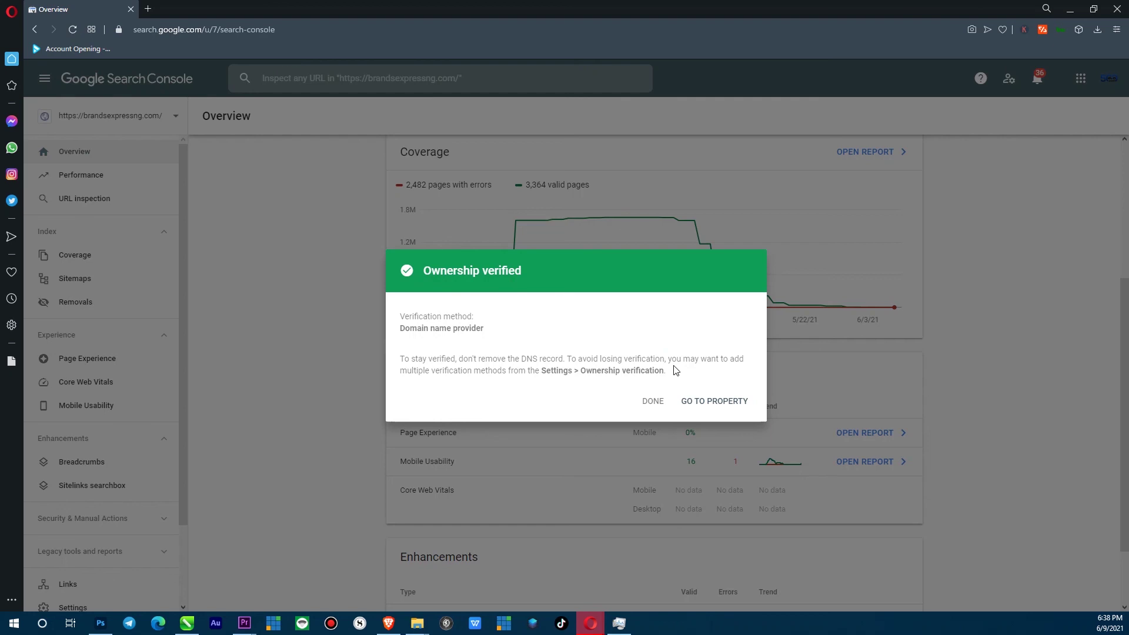
Dismiss Search Console's Ownership verified confirmation with DONE.
click(651, 402)
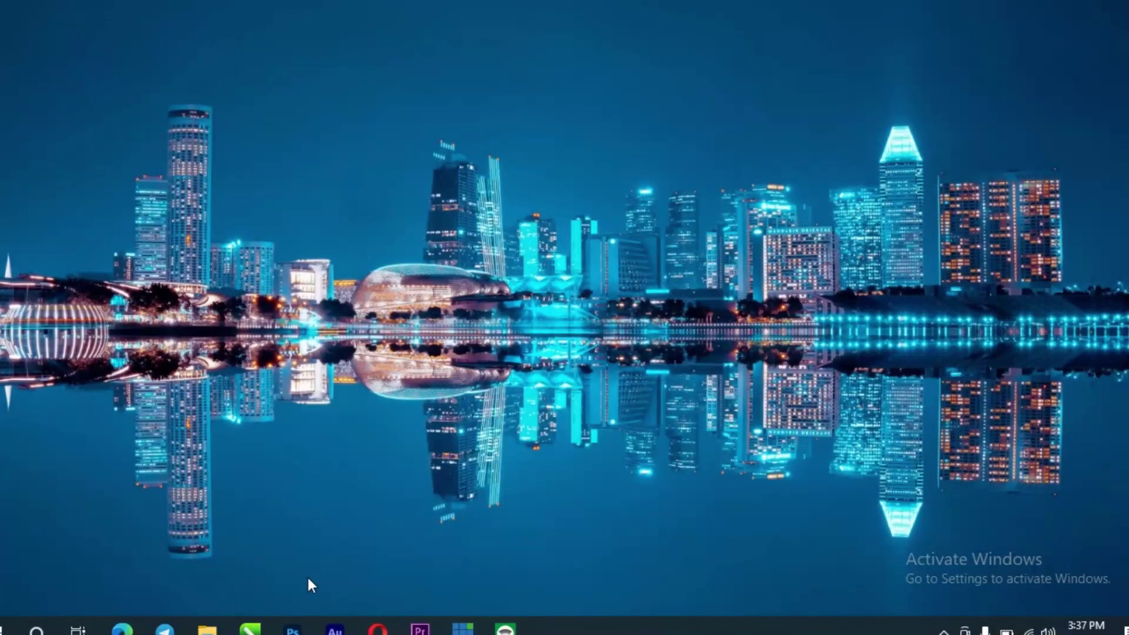